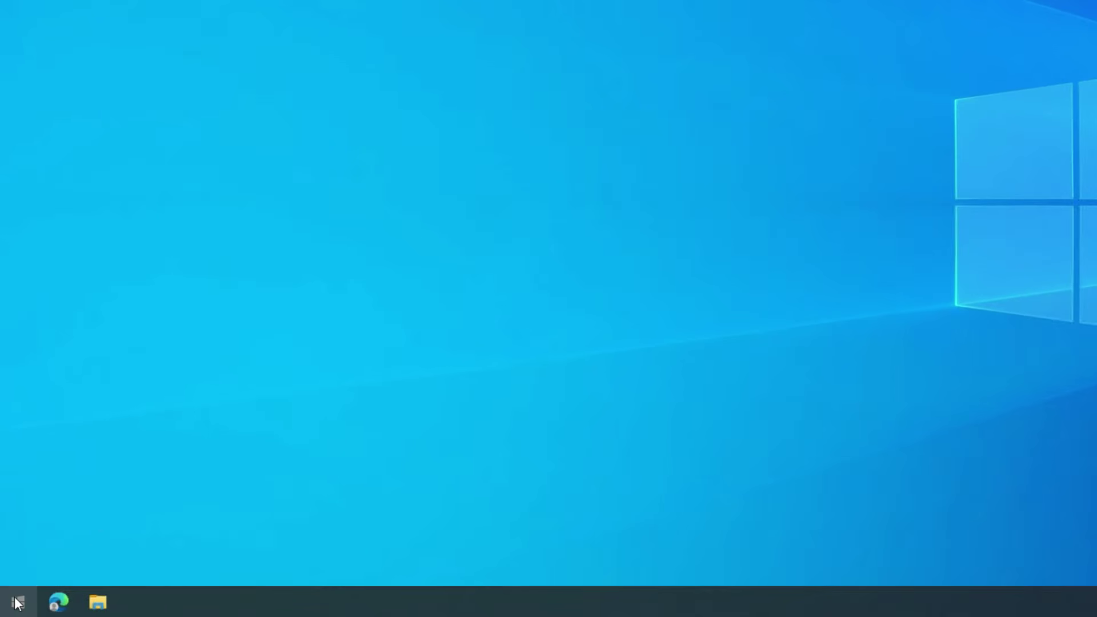
- Search 'panel' to open Control Panel's Desinstalar un programa list
{"action": "left_click", "coordinate": [13, 605]}
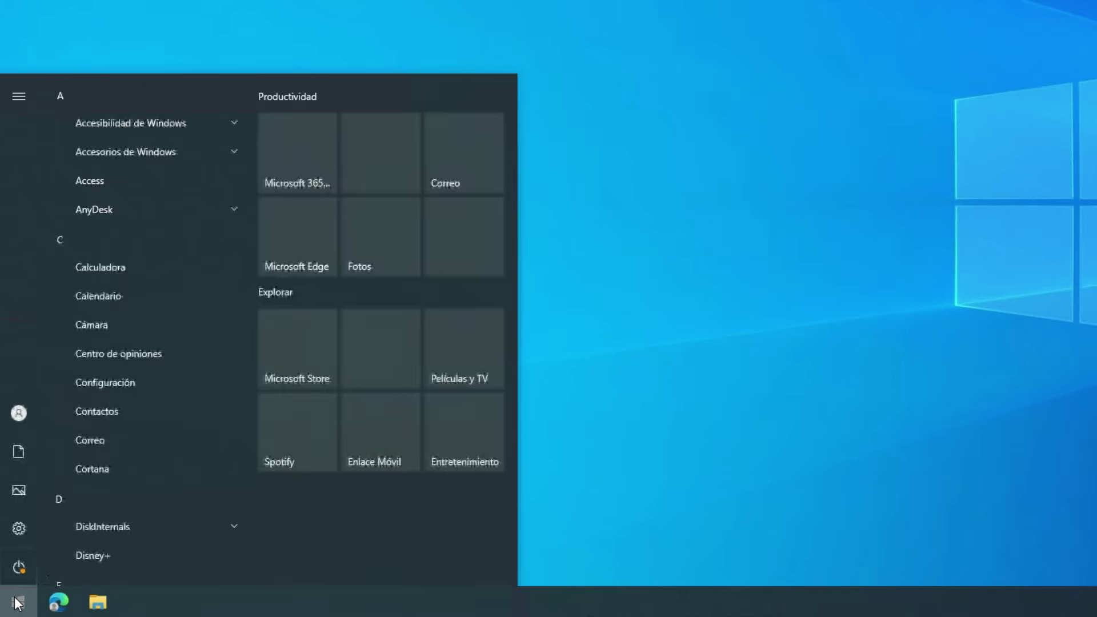
{"action": "type", "text": "panel"}
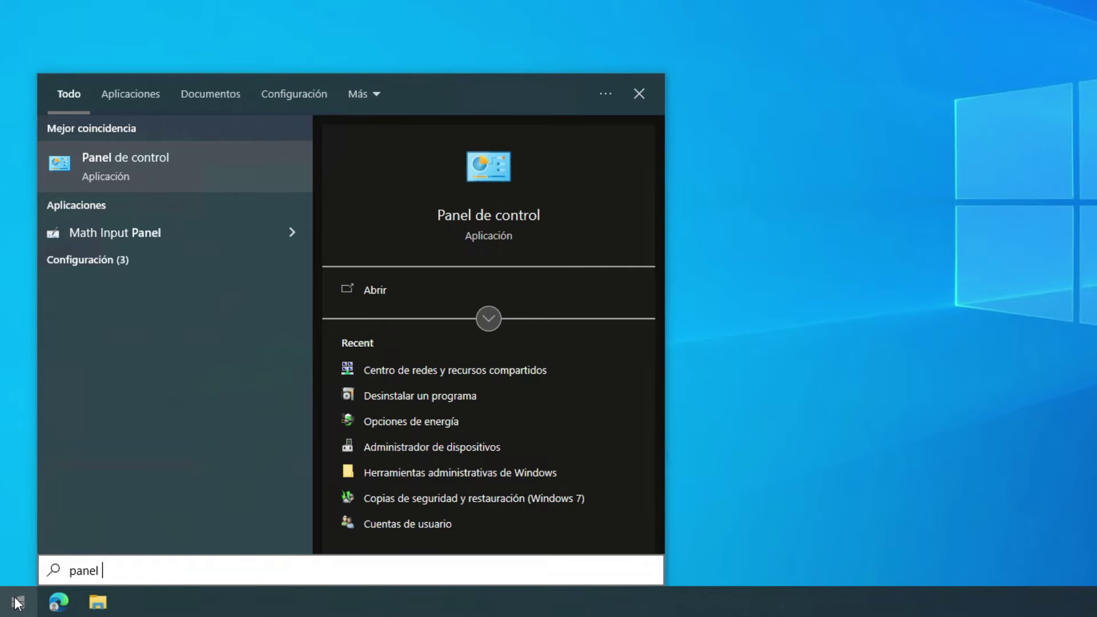
{"action": "left_click", "coordinate": [157, 305]}
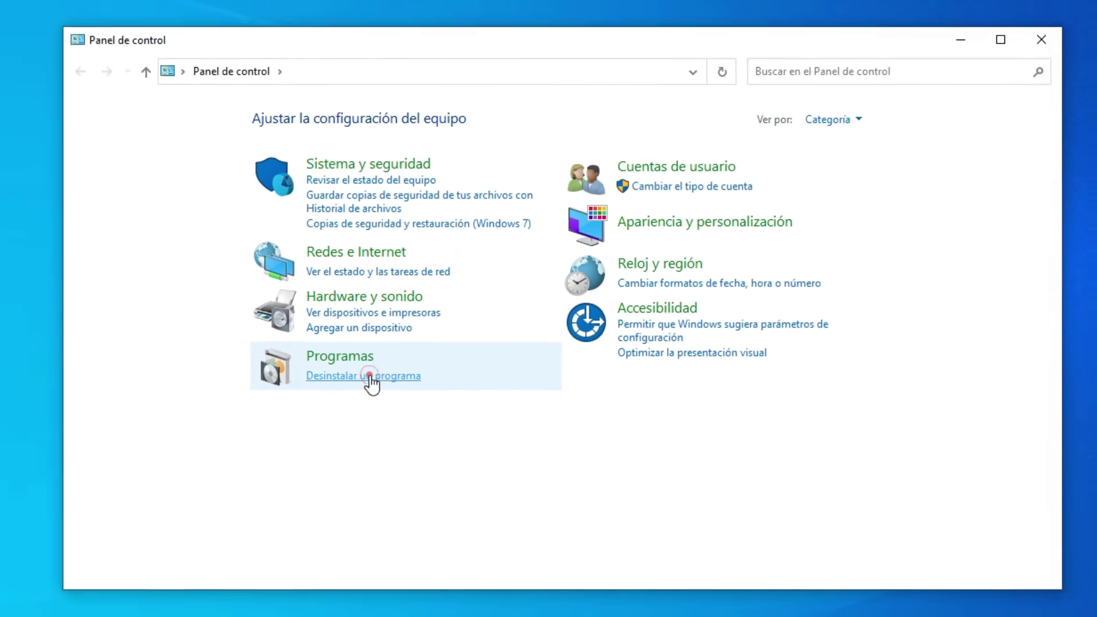
{"action": "left_click", "coordinate": [384, 343]}
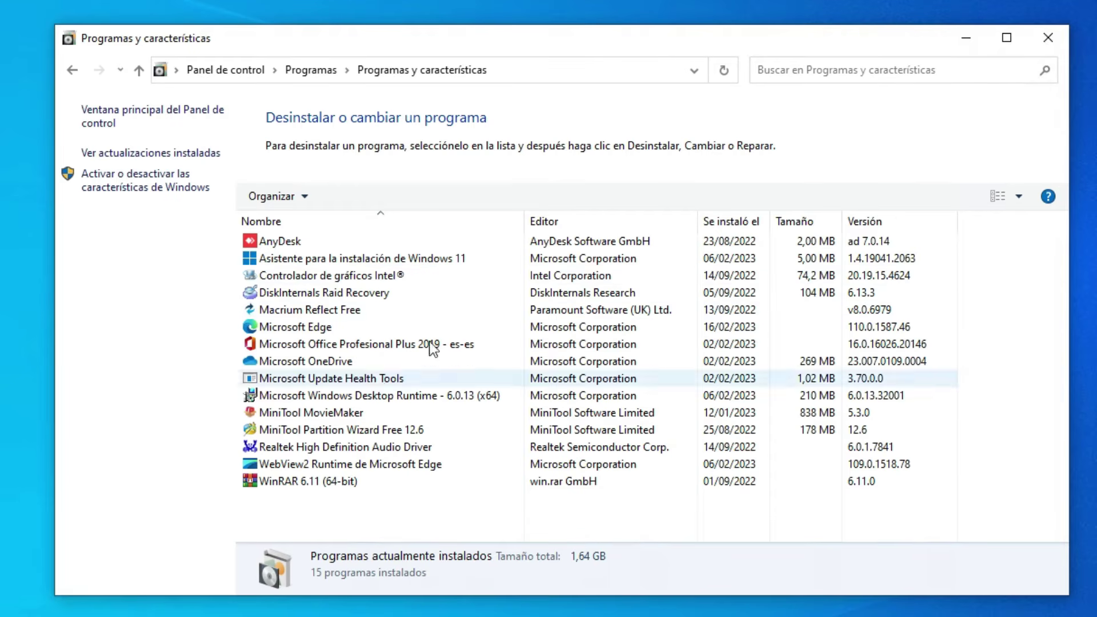
- Choose Cambiar on Microsoft Office Profesional Plus 2019 and approve the UAC prompt
{"action": "left_click", "coordinate": [308, 343]}
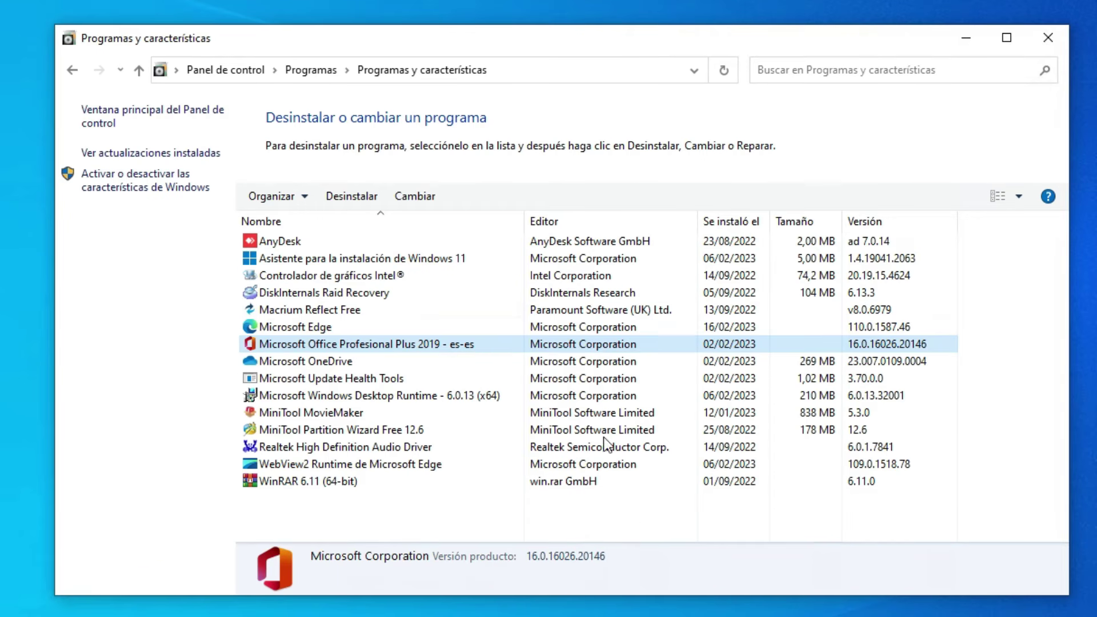
{"action": "left_click", "coordinate": [400, 201]}
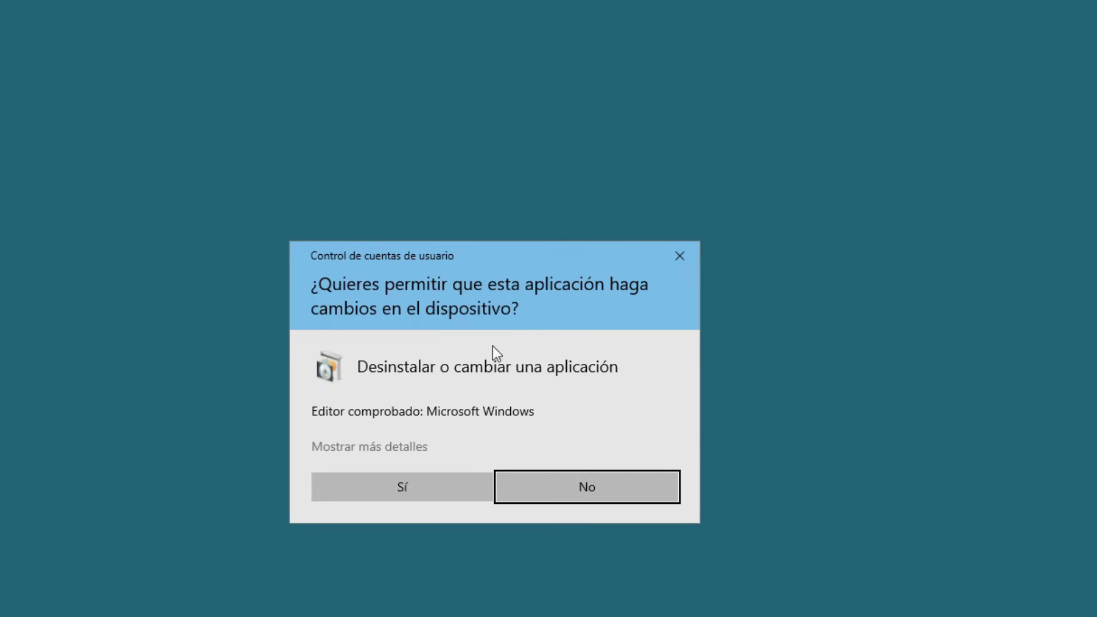
{"action": "left_click", "coordinate": [428, 493]}
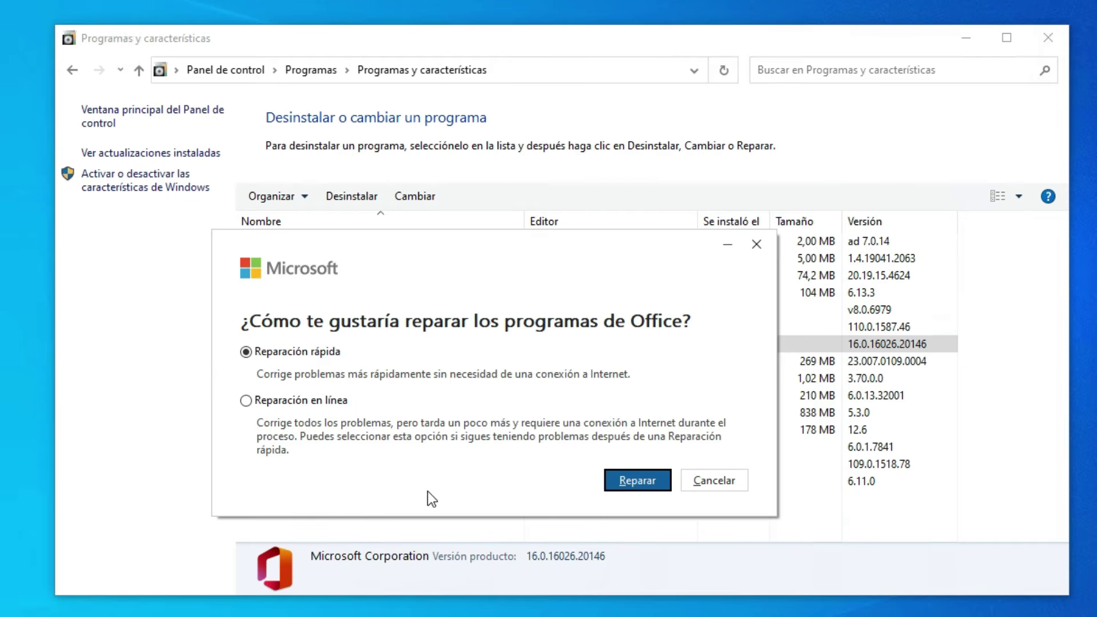
- Run a Reparación en línea (online repair) of Office, confirming Reparar twice
{"action": "left_click", "coordinate": [289, 406]}
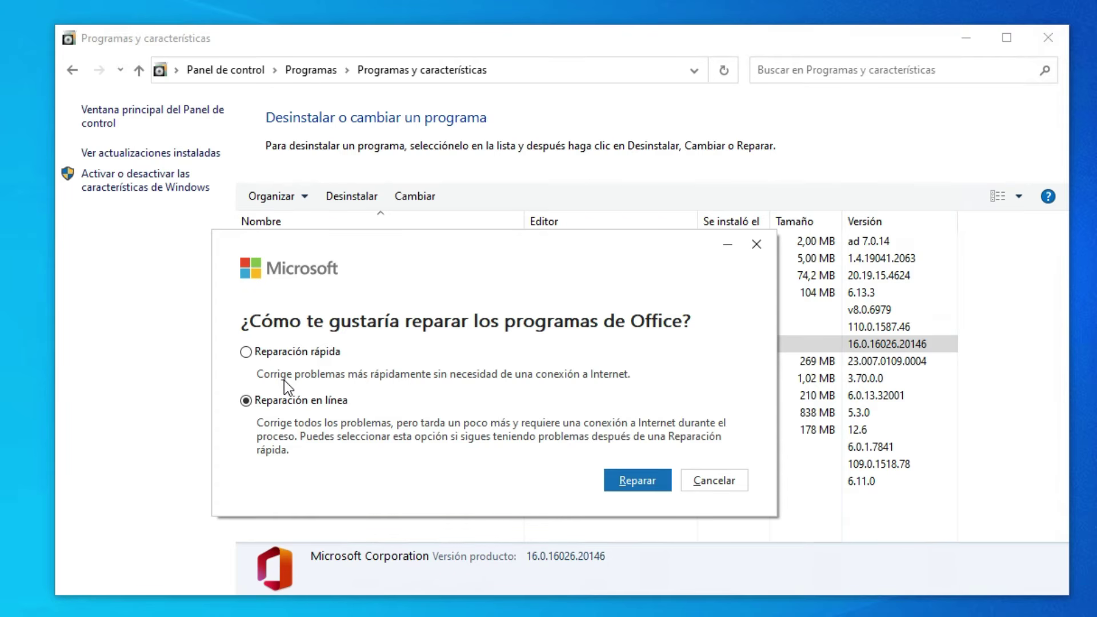
{"action": "left_click", "coordinate": [637, 481]}
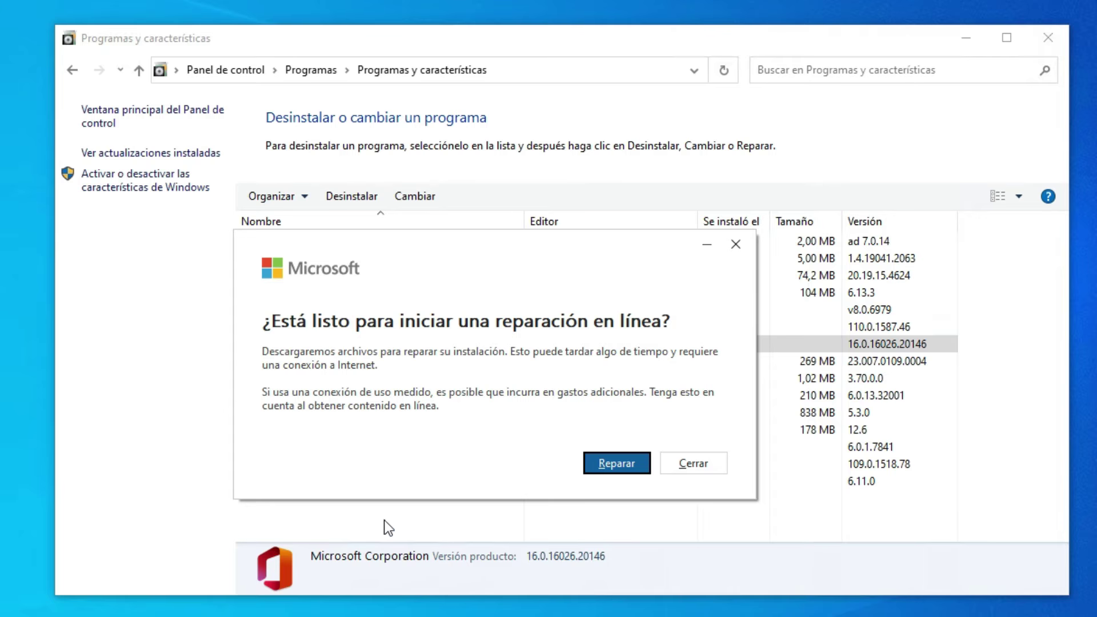
{"action": "left_click", "coordinate": [614, 466]}
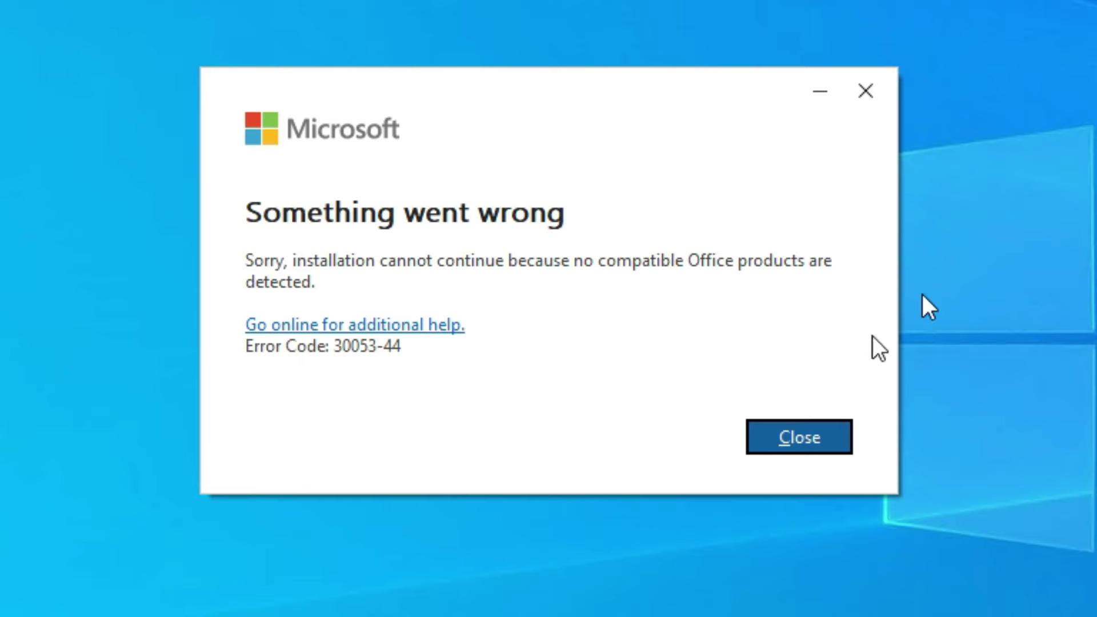
- Close the 'Something went wrong' and 'Couldn't install' error dialogs
{"action": "left_click", "coordinate": [800, 434]}
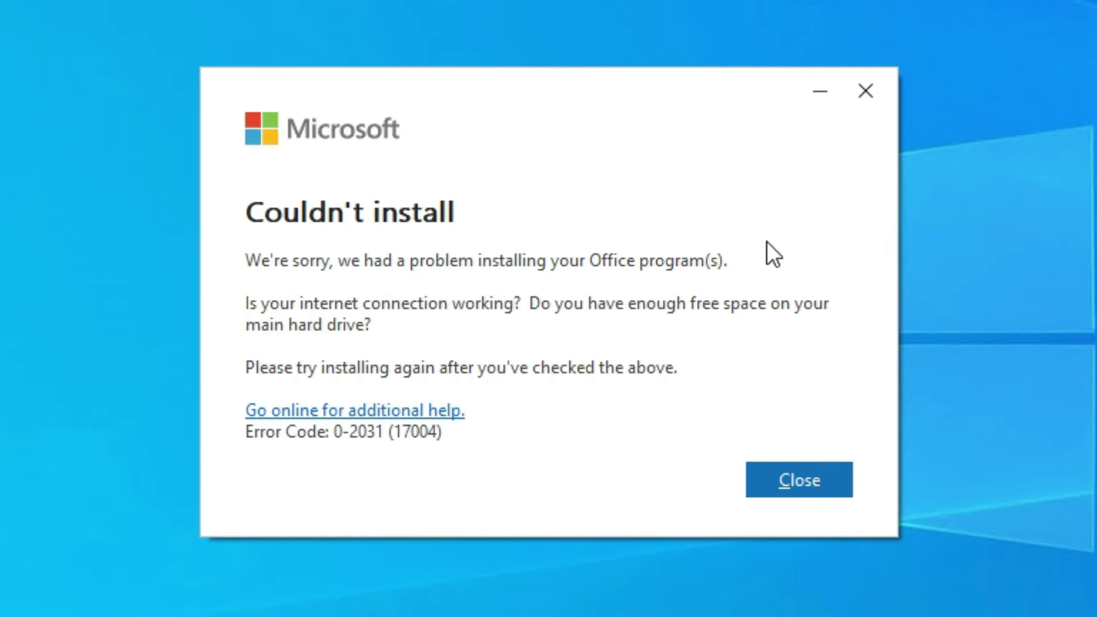
{"action": "left_click", "coordinate": [793, 480]}
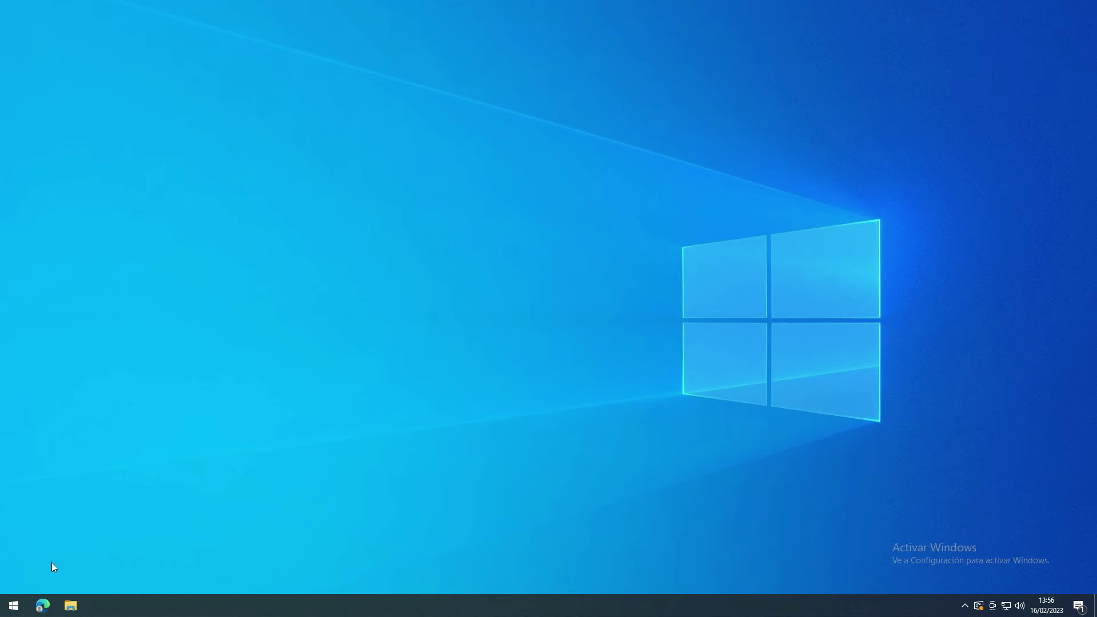
{"action": "left_click", "coordinate": [14, 606]}
{"action": "left_click", "coordinate": [14, 606]}
{"action": "left_click", "coordinate": [14, 605]}
{"action": "type", "text": "word"}
{"action": "left_click", "coordinate": [91, 288]}
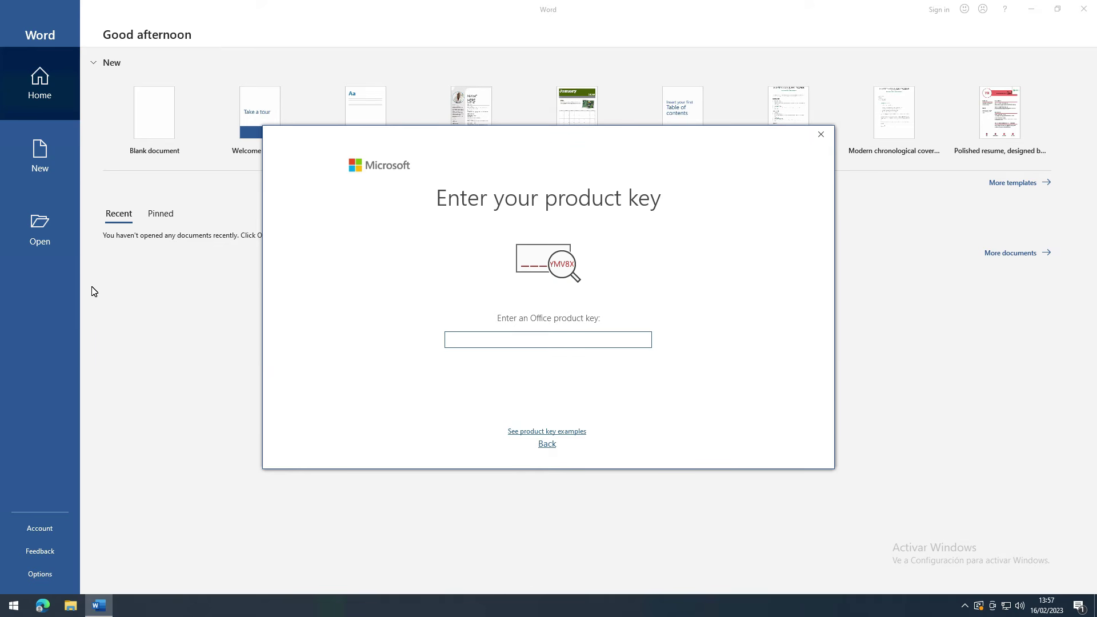
{"action": "left_click", "coordinate": [821, 135]}
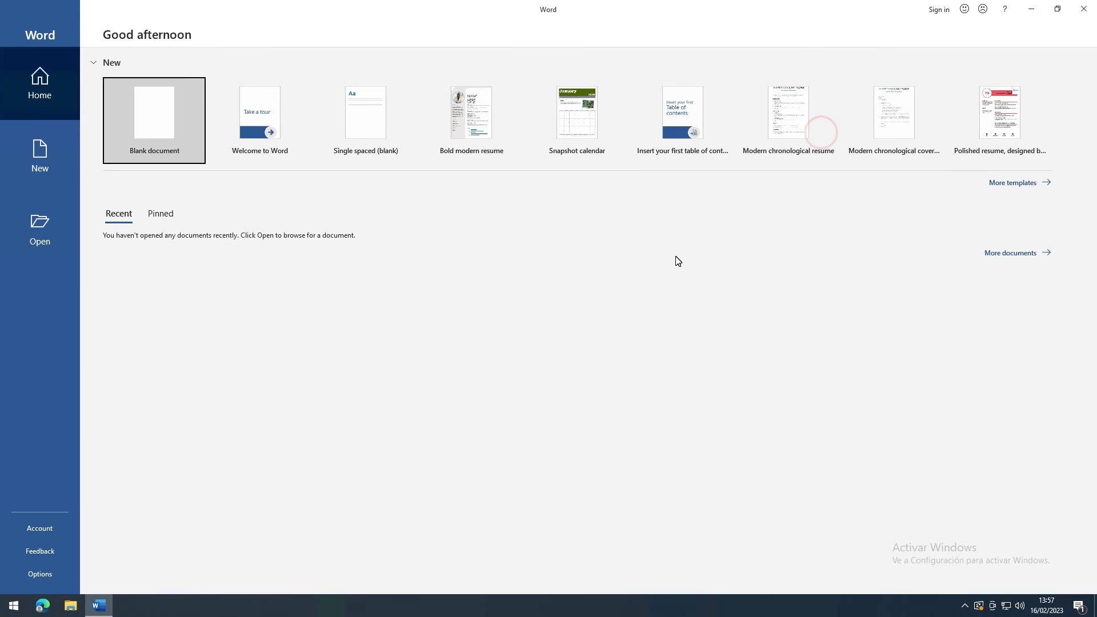
{"action": "left_click", "coordinate": [119, 106]}
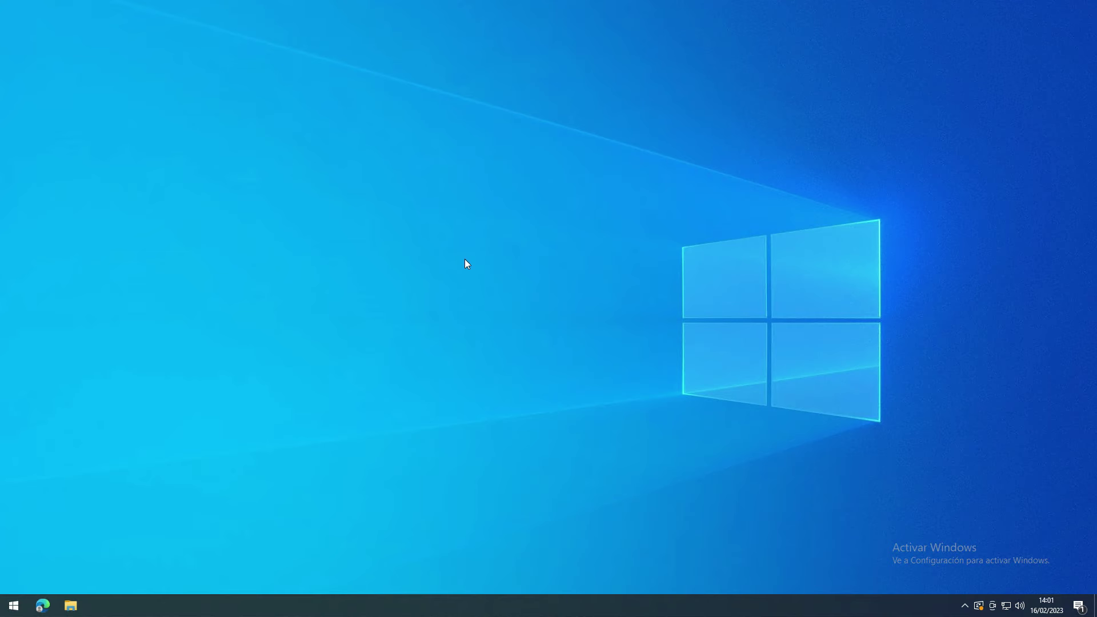
- Google 'desinstalador office' and open Microsoft Support's 'Desinstalar Office de un equipo PC' article
{"action": "left_click", "coordinate": [43, 606]}
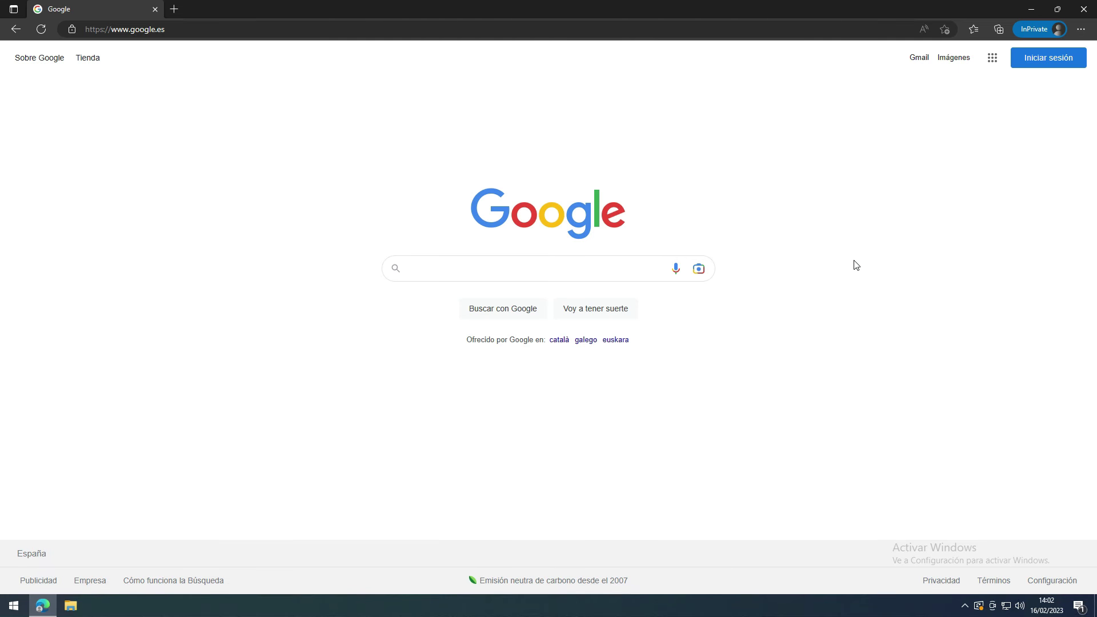
{"action": "type", "text": "desinstalador office"}
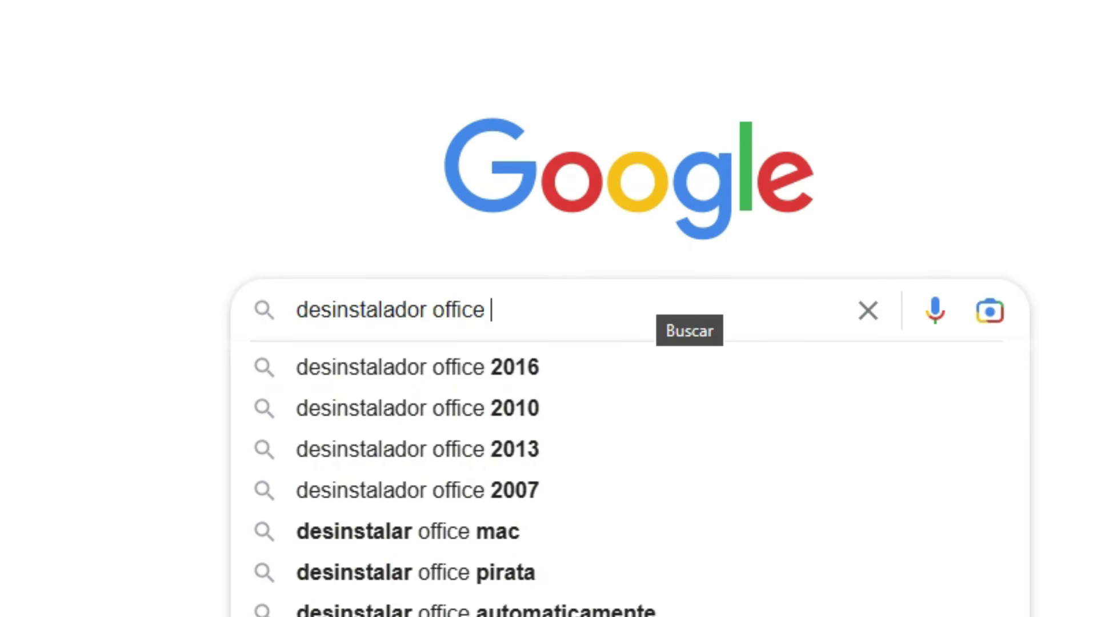
{"action": "key", "text": "Return"}
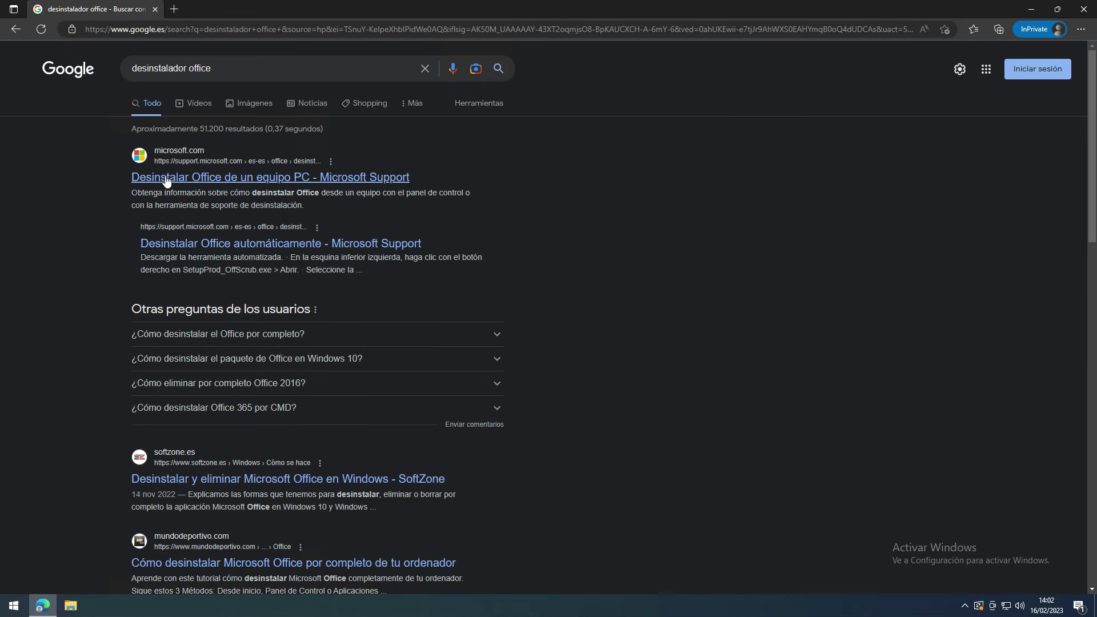
{"action": "left_click", "coordinate": [229, 181]}
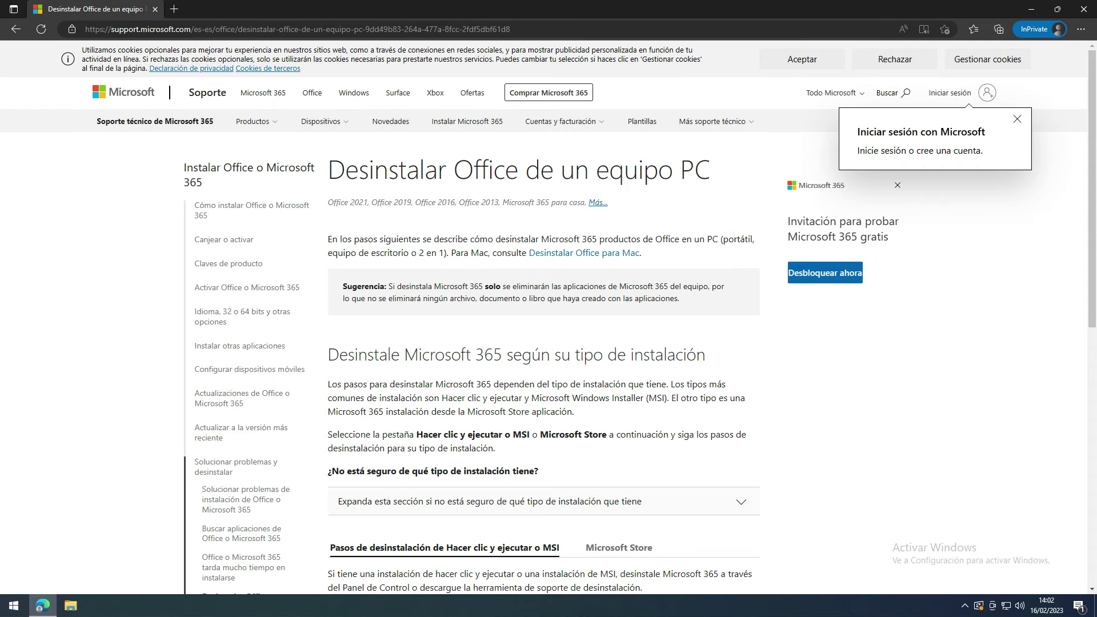
- Download SetupProd_OffScrub.exe from the article's Opción 2 section and run it
{"action": "scroll", "coordinate": [543, 320], "scroll_direction": "down", "scroll_amount": 2}
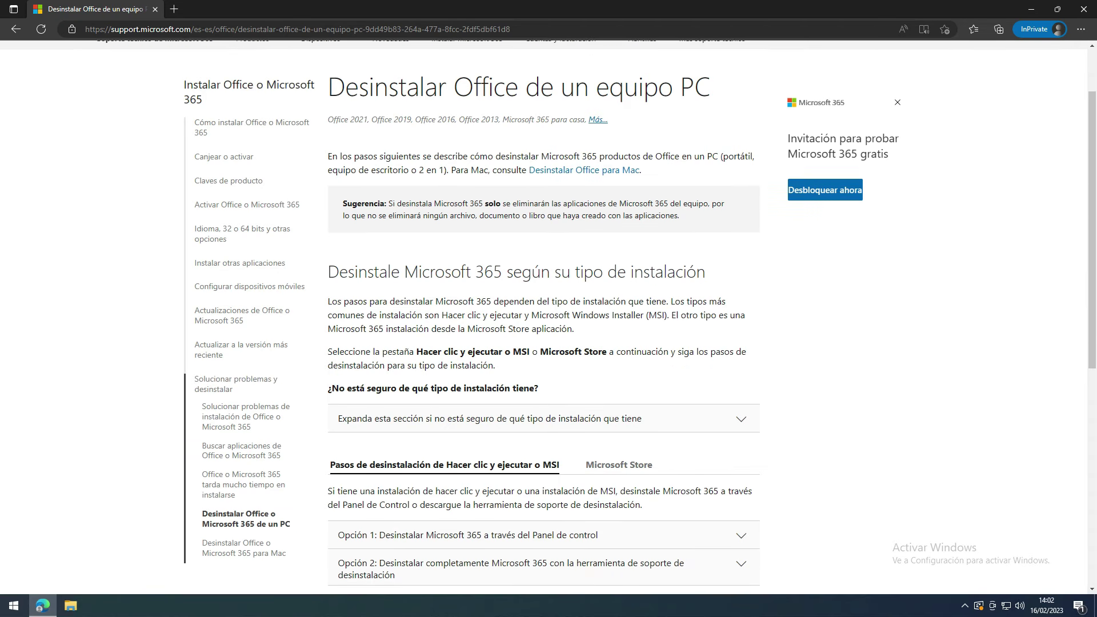
{"action": "scroll", "coordinate": [542, 320], "scroll_direction": "down", "scroll_amount": 2}
{"action": "scroll", "coordinate": [547, 244], "scroll_direction": "down", "scroll_amount": 1}
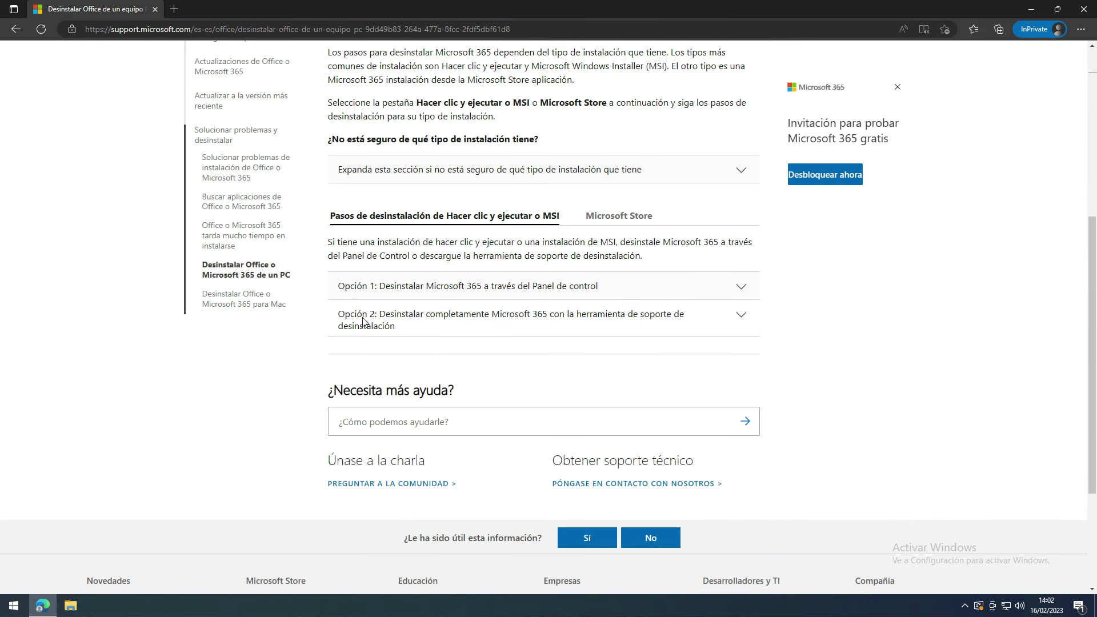
{"action": "left_click", "coordinate": [739, 325]}
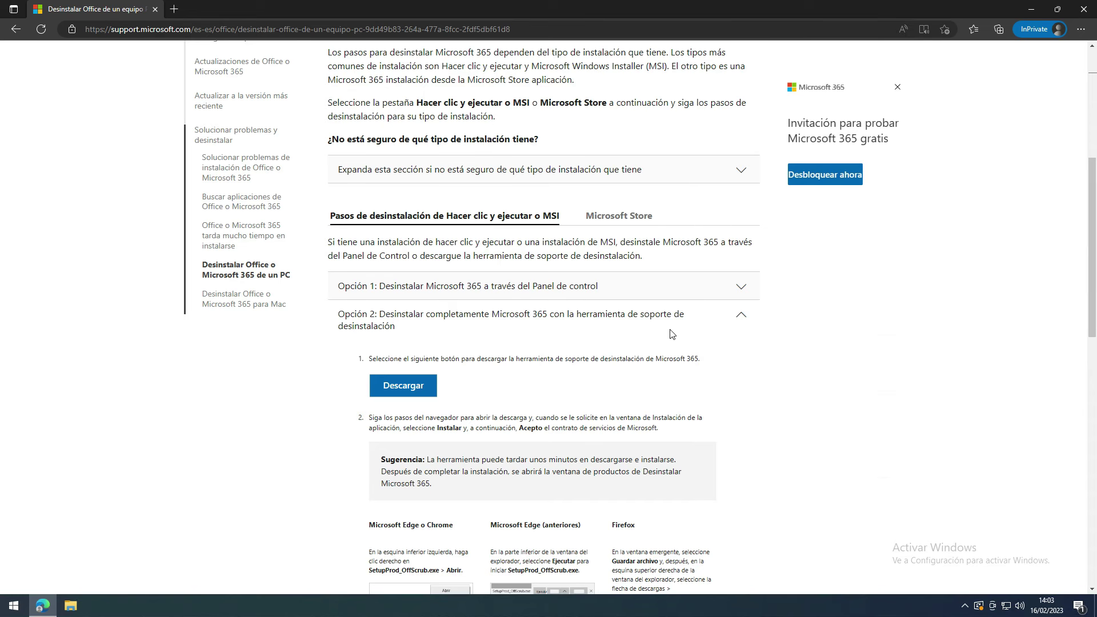
{"action": "left_click", "coordinate": [399, 389]}
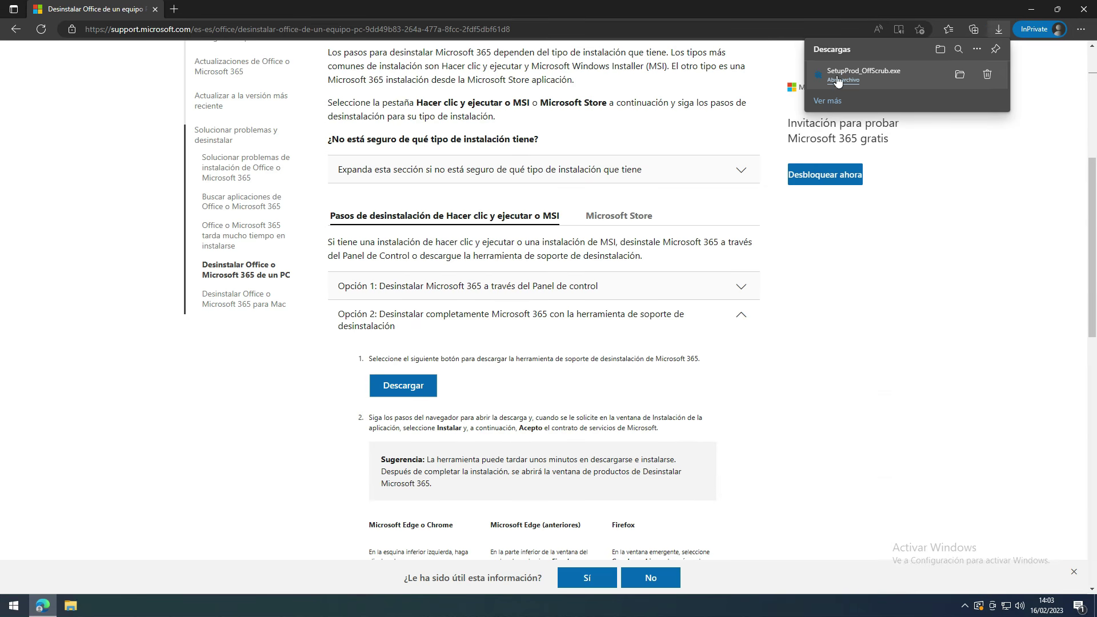
{"action": "left_click", "coordinate": [843, 80]}
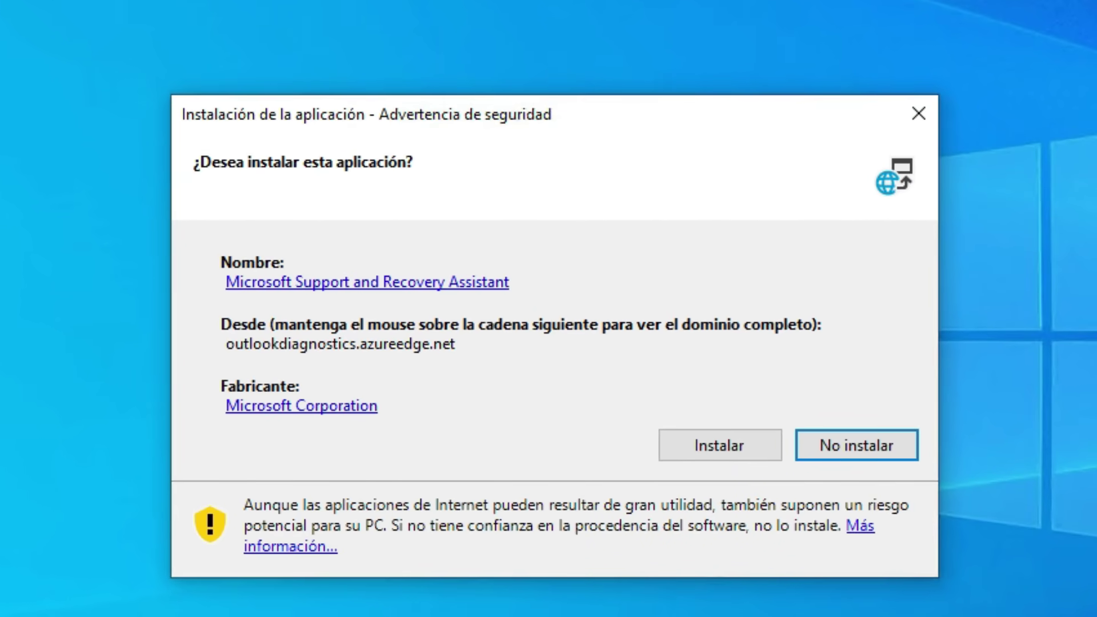
- Approve installing Microsoft Support and Recovery Assistant from the security warning
{"action": "left_click", "coordinate": [709, 450]}
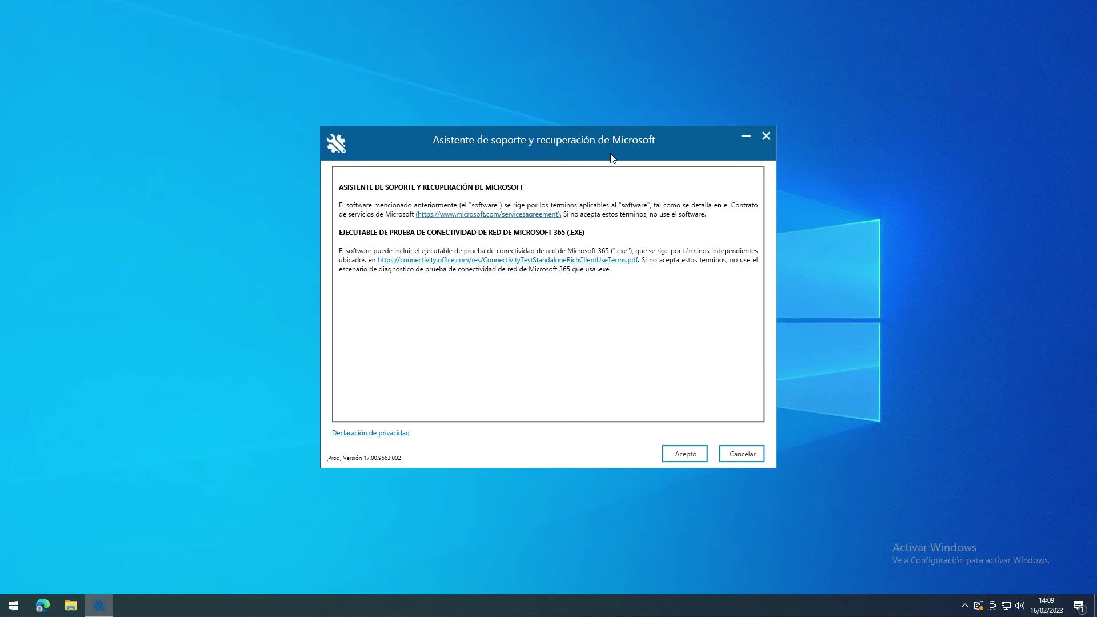
- Accept the assistant's licence terms, approving the UAC prompt, to reach the Office product list
{"action": "left_click", "coordinate": [675, 454]}
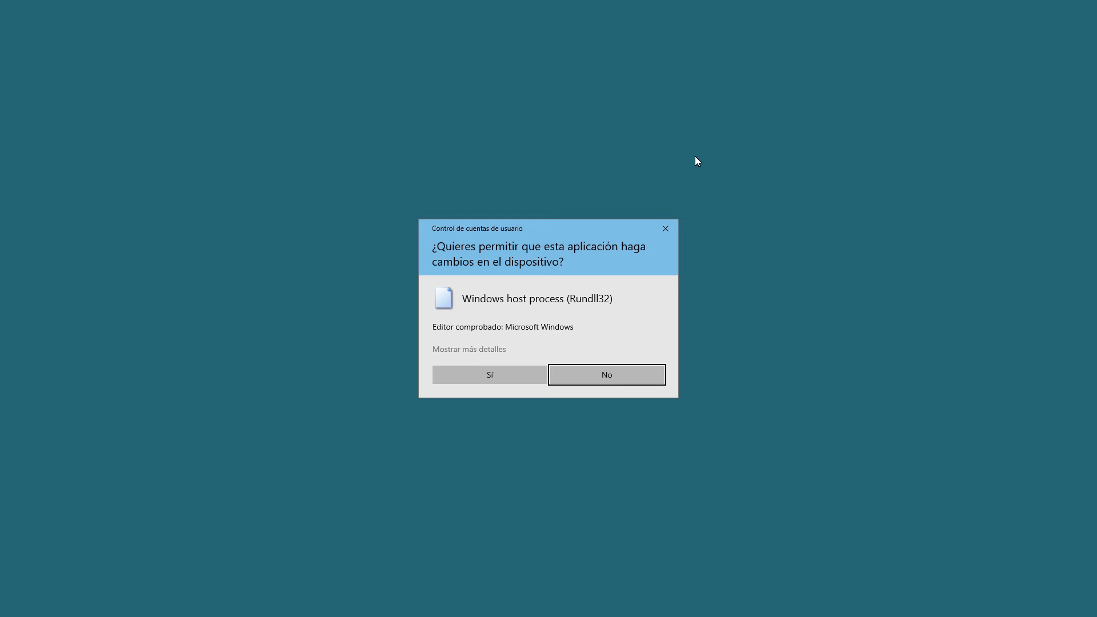
{"action": "left_click", "coordinate": [474, 373]}
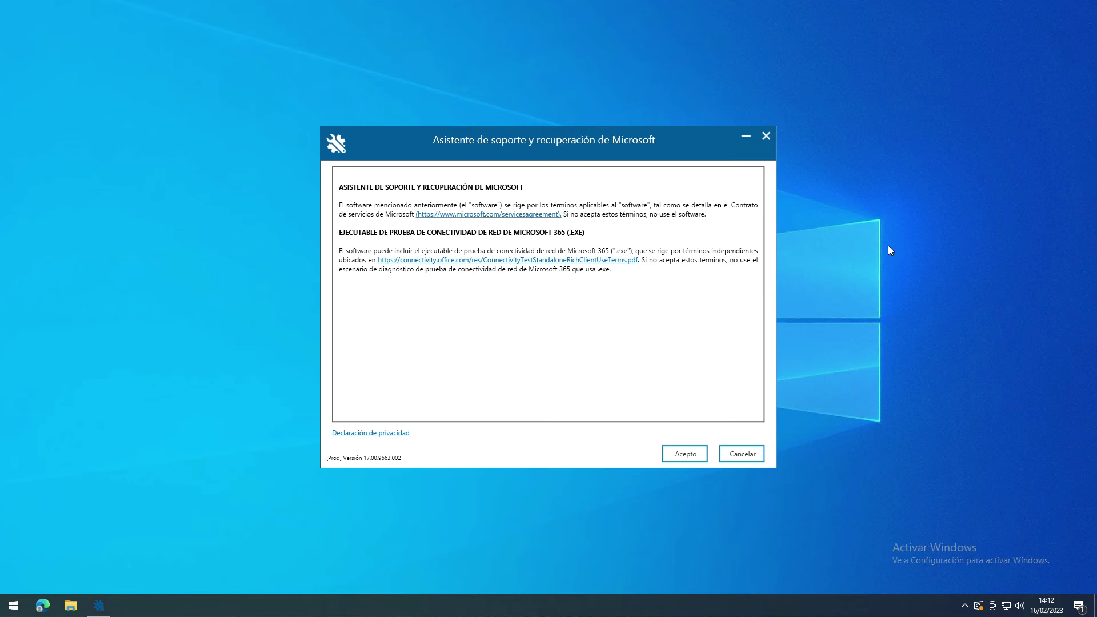
{"action": "left_click", "coordinate": [685, 454]}
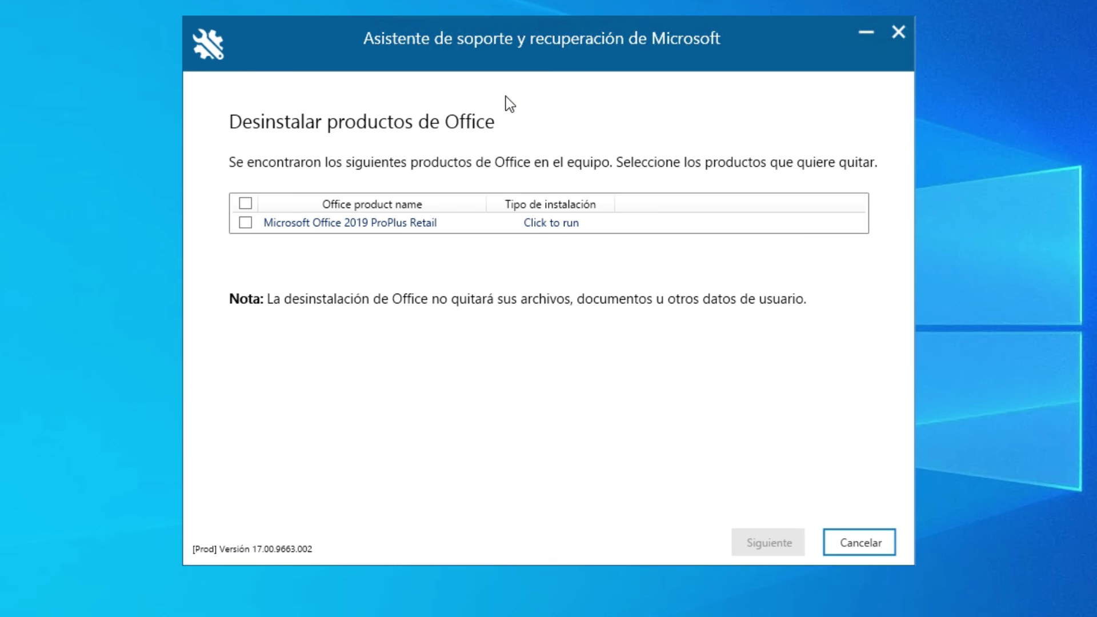
- Select Microsoft Office 2019 ProPlus Retail for removal and continue to confirmation
{"action": "left_click", "coordinate": [245, 223]}
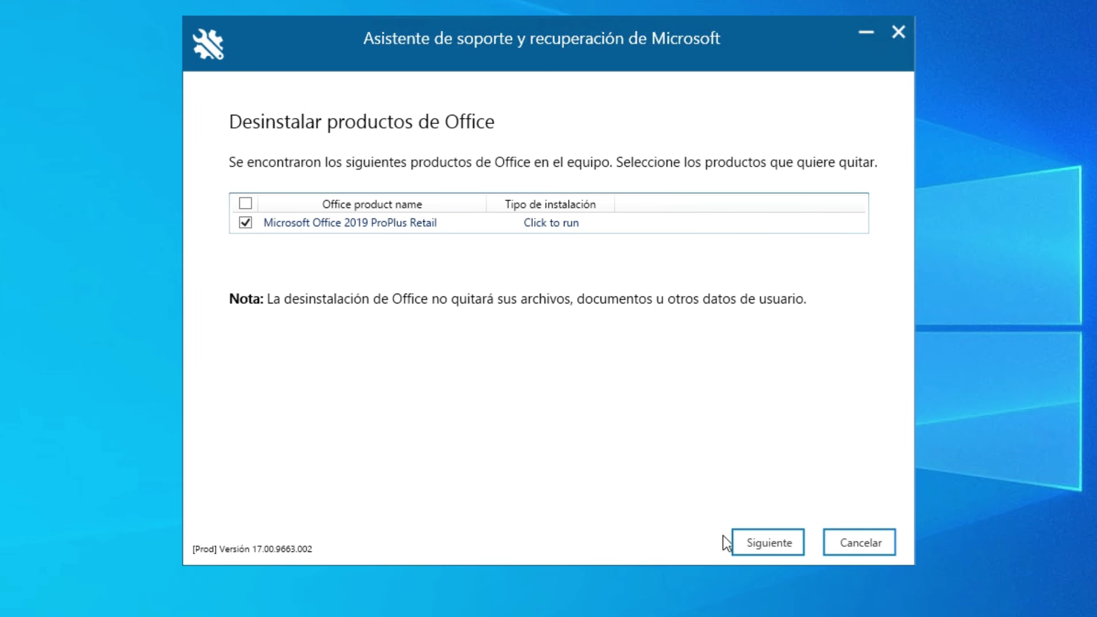
{"action": "left_click", "coordinate": [763, 548]}
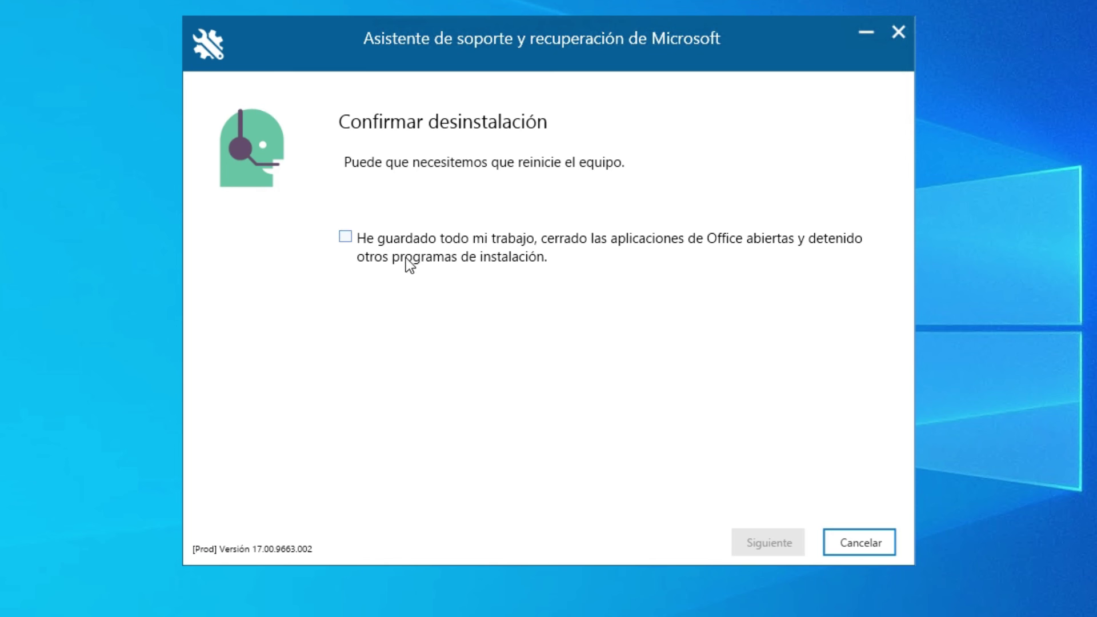
- Confirm all work is saved and Office apps closed, then start the uninstall
{"action": "left_click", "coordinate": [345, 237]}
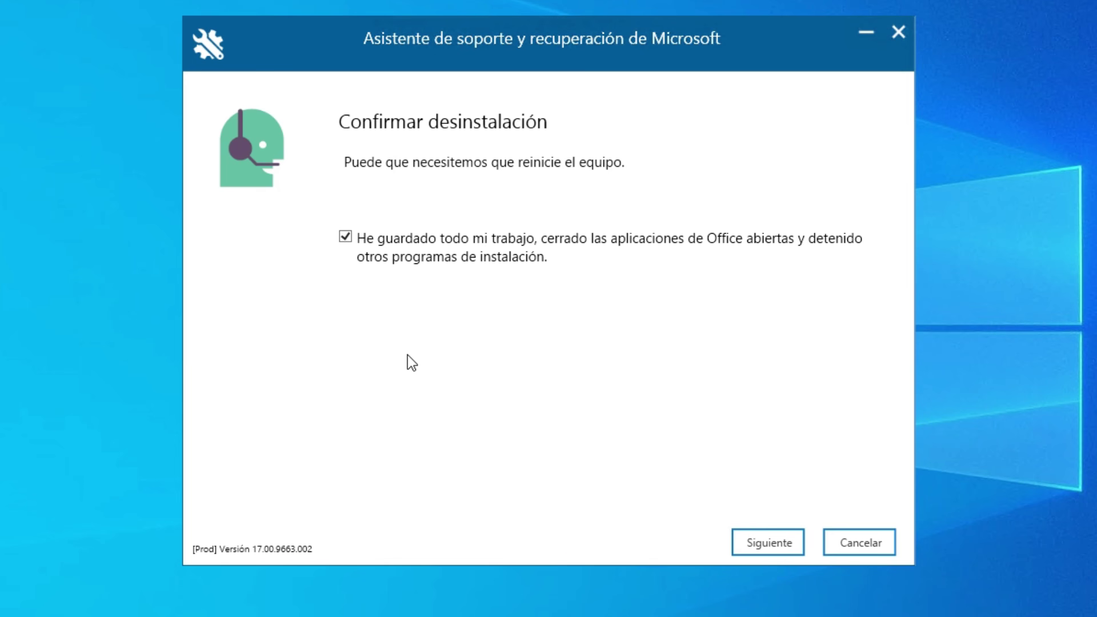
{"action": "left_click", "coordinate": [777, 551]}
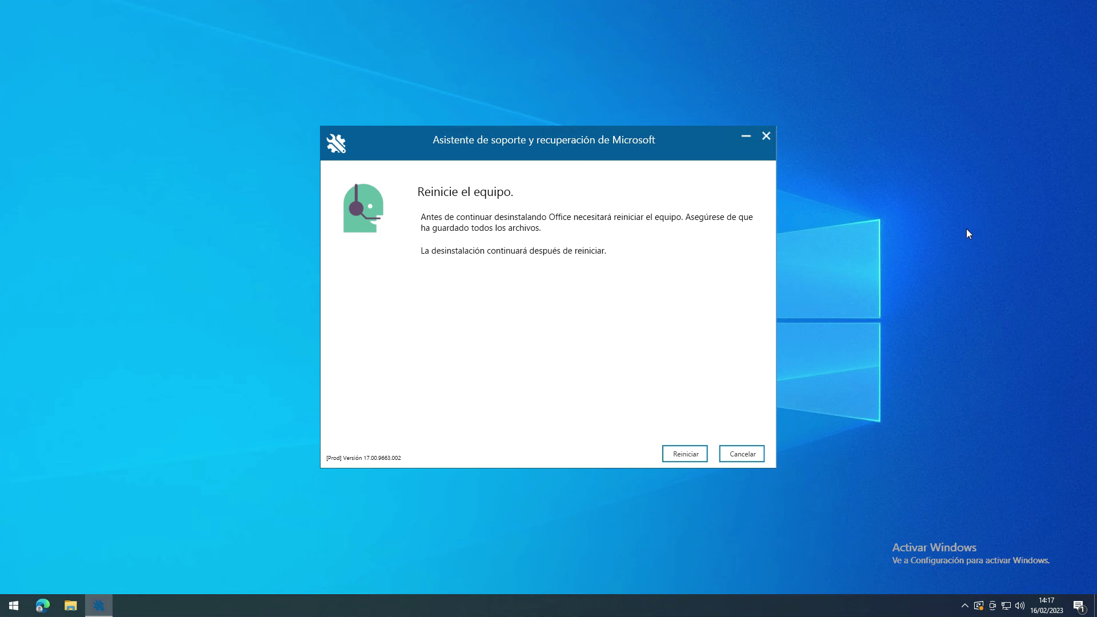
- Restart the PC so the assistant can finish removing Office 2019
{"action": "left_click", "coordinate": [692, 453]}
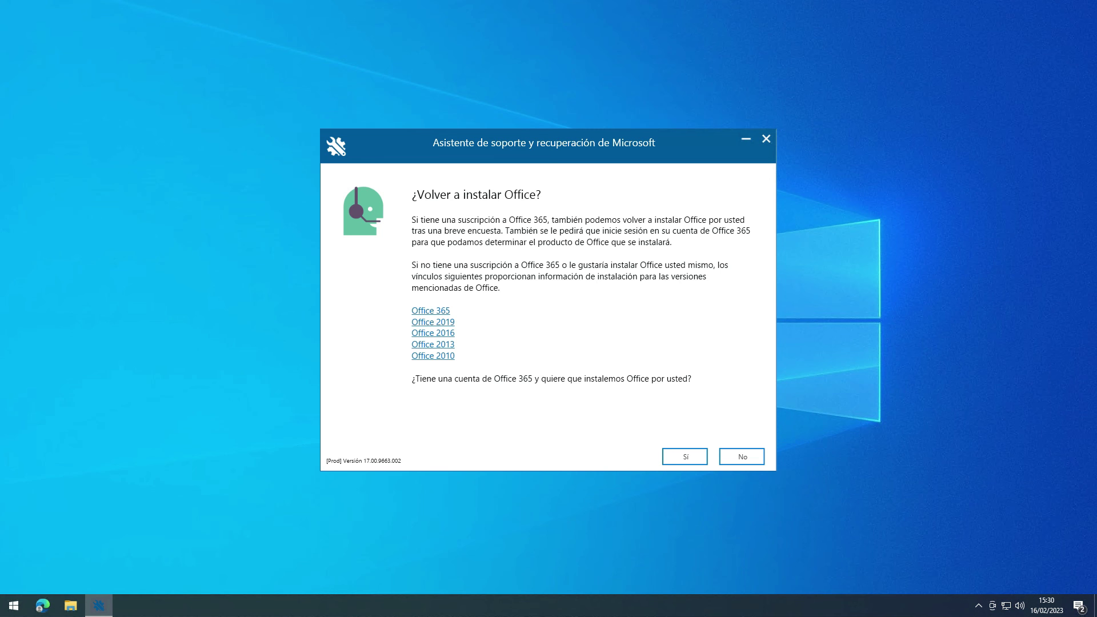